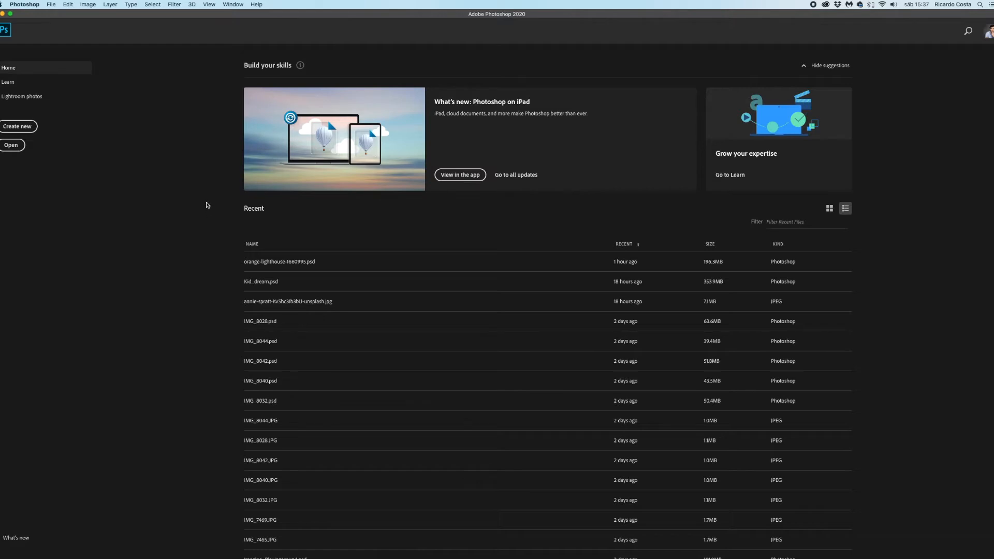
- Create a 1366 x 768 px document at 72 ppi with transparent background contents, and close it again
click(52, 5)
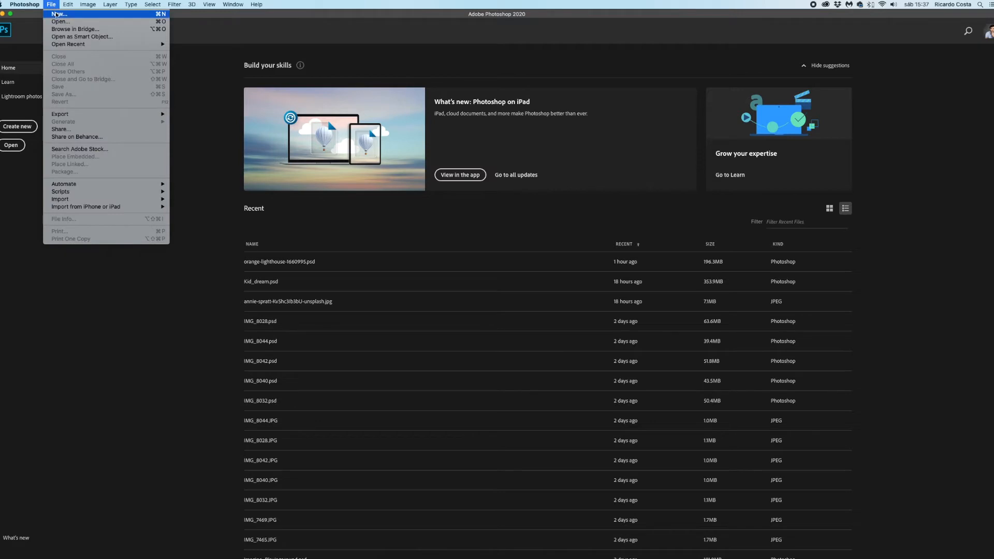
click(58, 17)
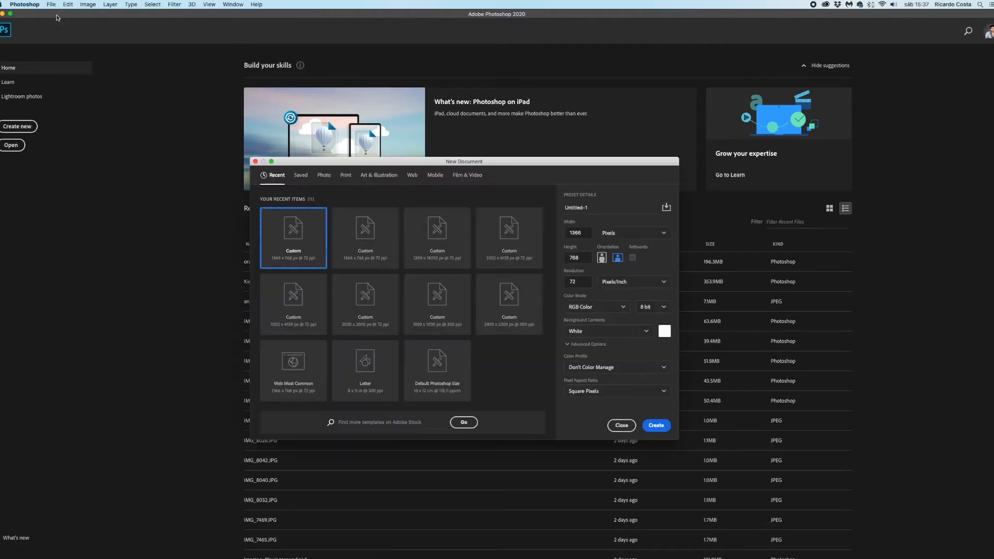
click(380, 247)
click(294, 236)
double_click(583, 258)
click(587, 334)
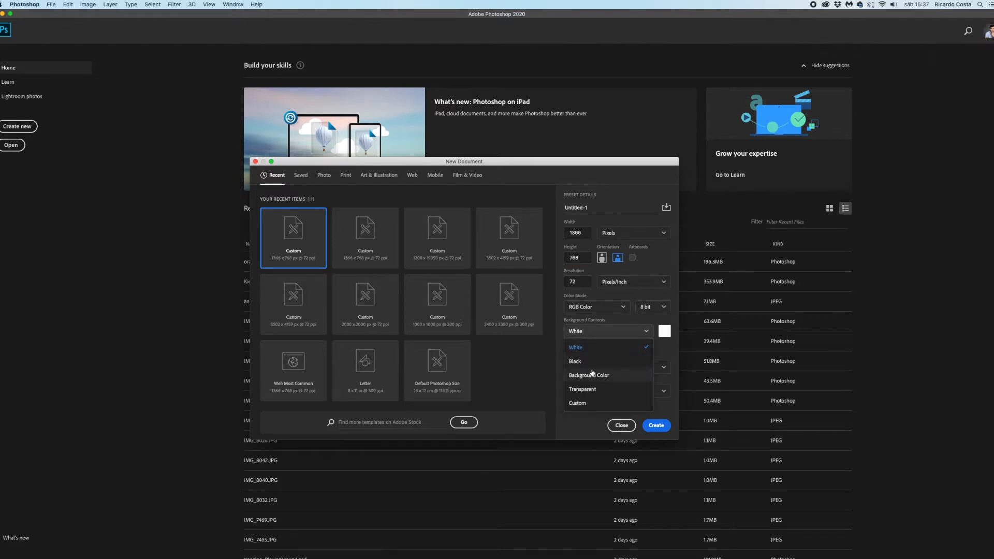
click(593, 390)
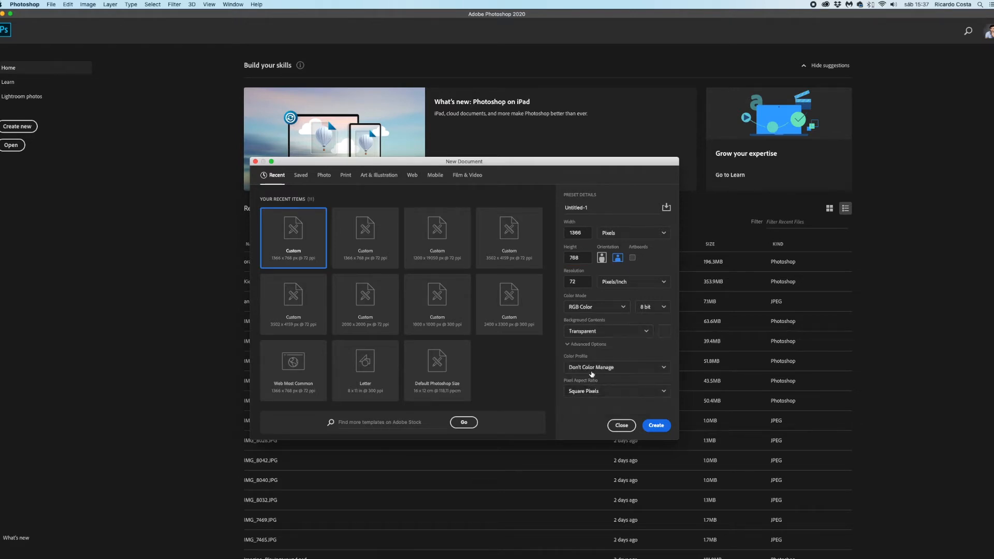
click(584, 332)
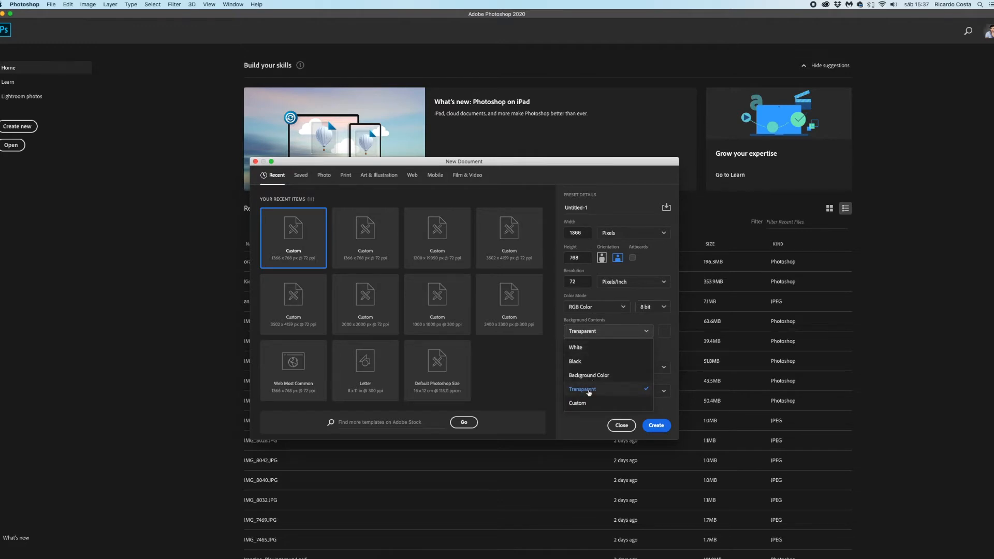
click(586, 390)
click(656, 426)
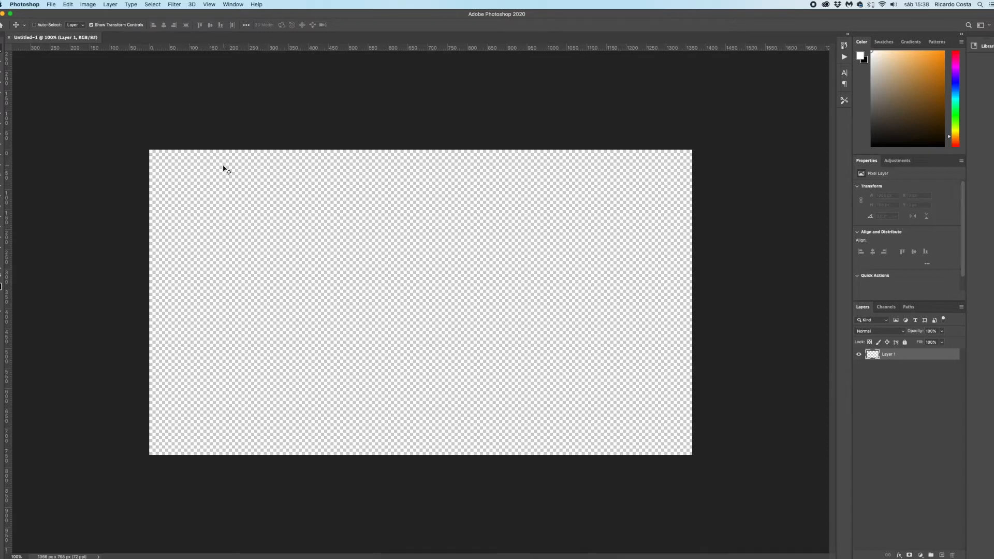
click(11, 39)
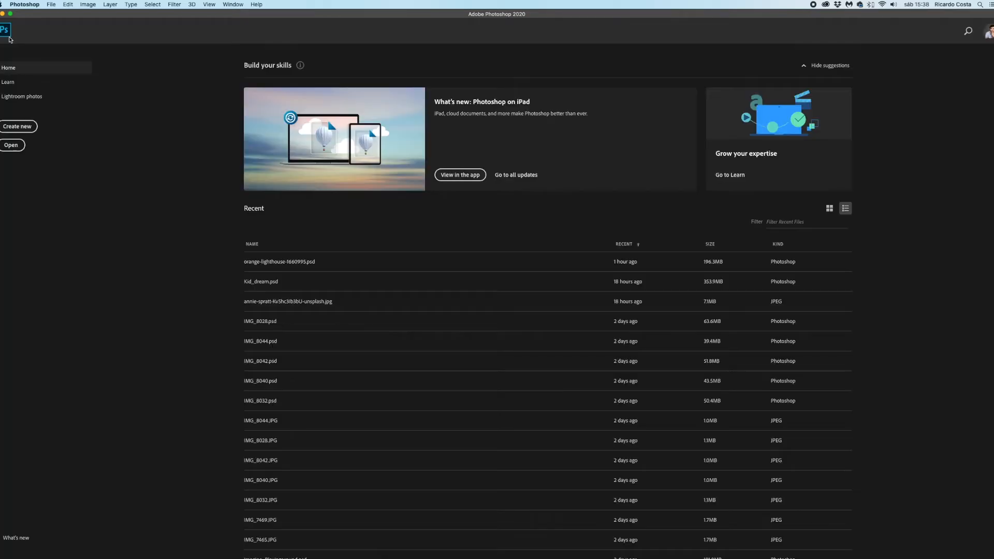
- Create a new 1366 x 768 px RGB document at 72 ppi with white background contents
click(51, 5)
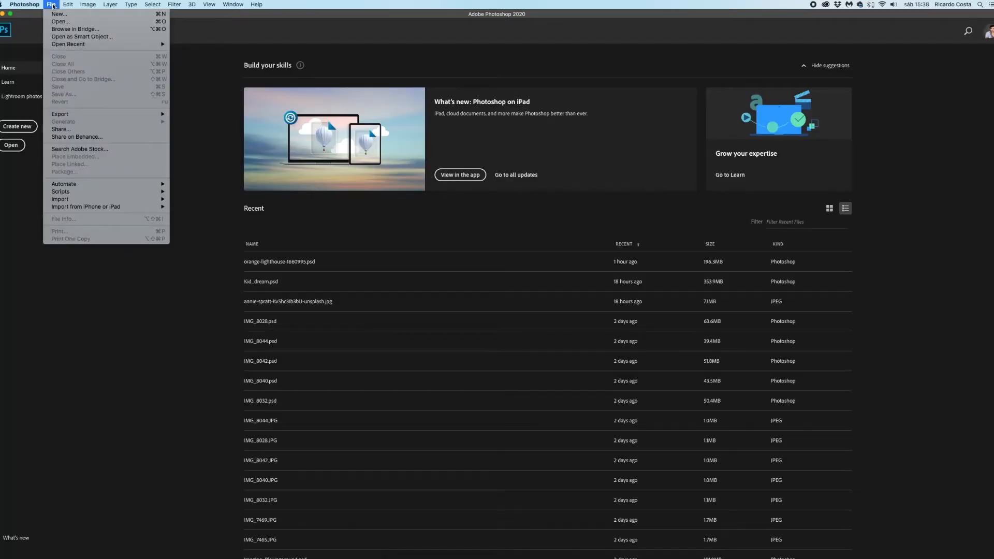
click(55, 14)
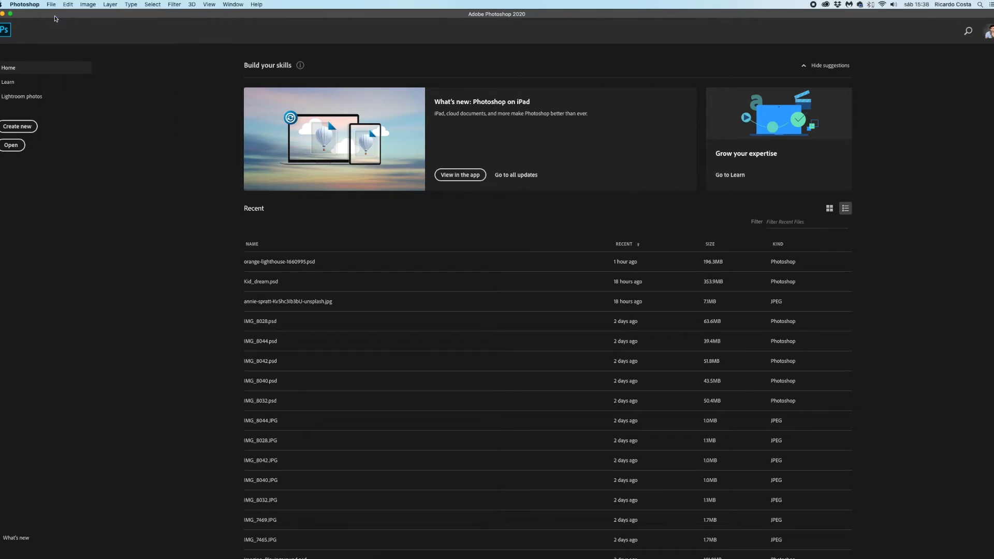
click(589, 234)
click(588, 258)
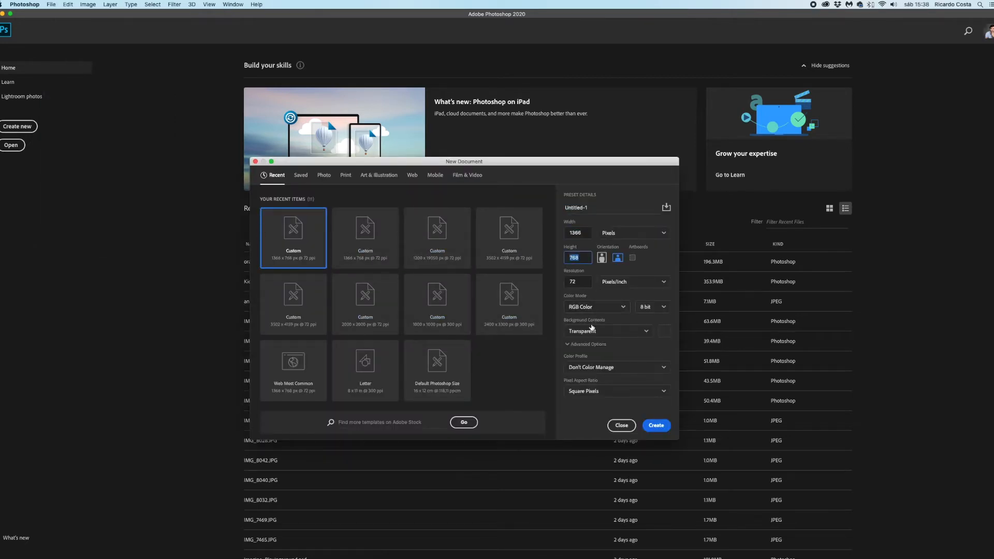
click(594, 331)
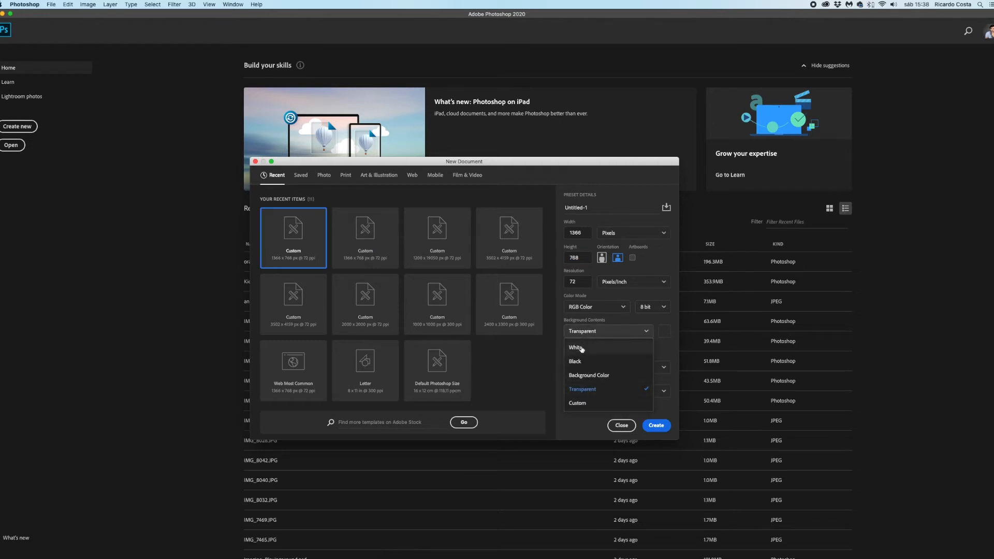
click(582, 347)
click(599, 331)
click(595, 349)
click(660, 428)
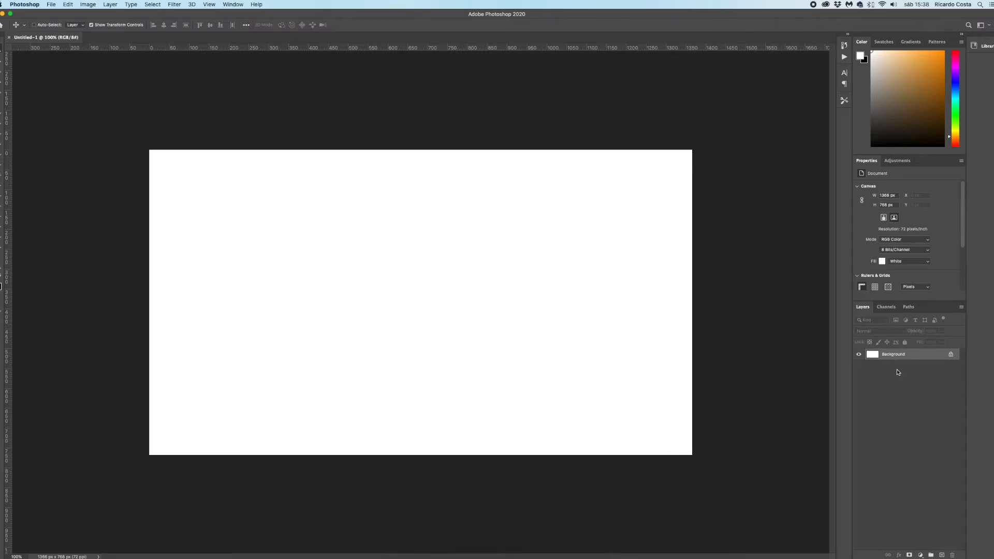
- Try to move the locked Background layer, declining its conversion to a normal layer
drag(387, 268, 322, 216)
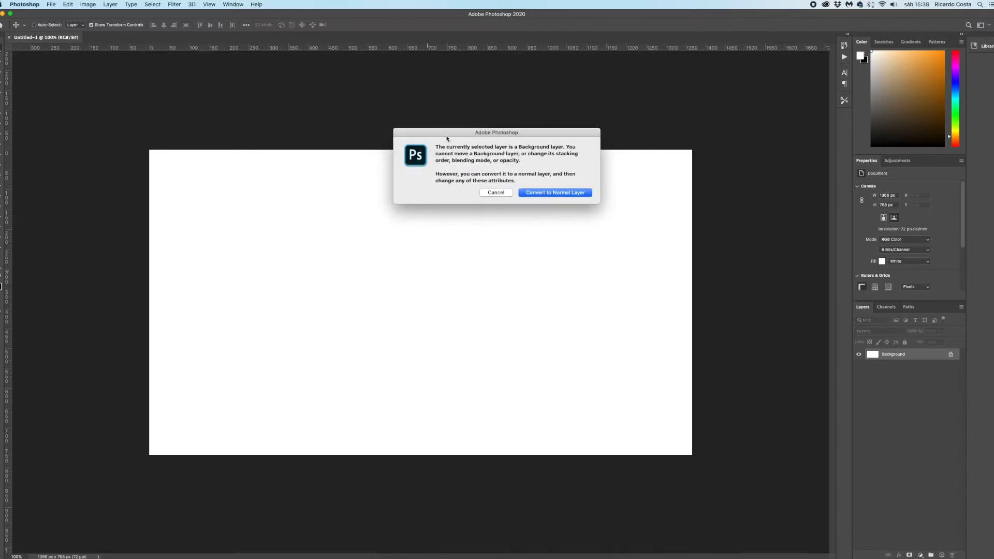
drag(448, 133, 390, 233)
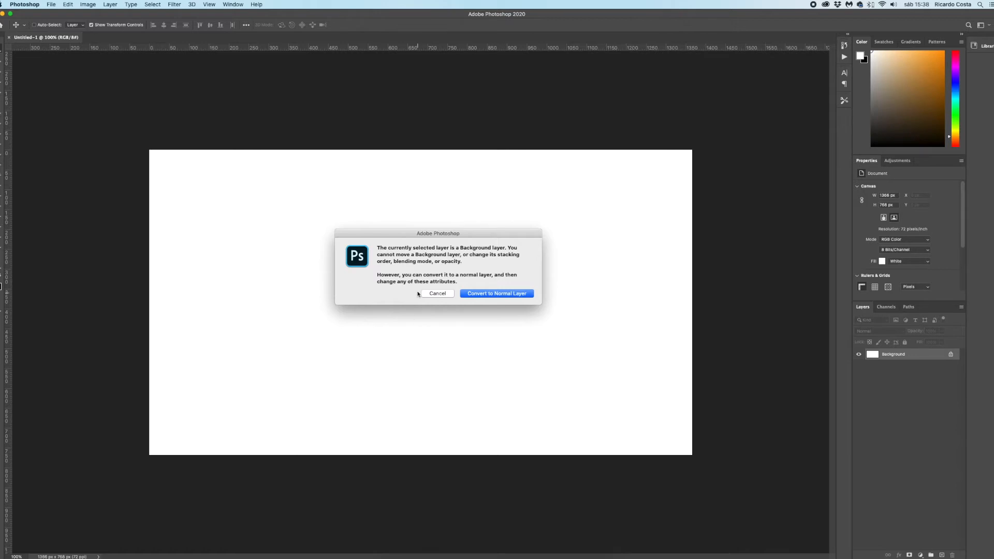
click(440, 293)
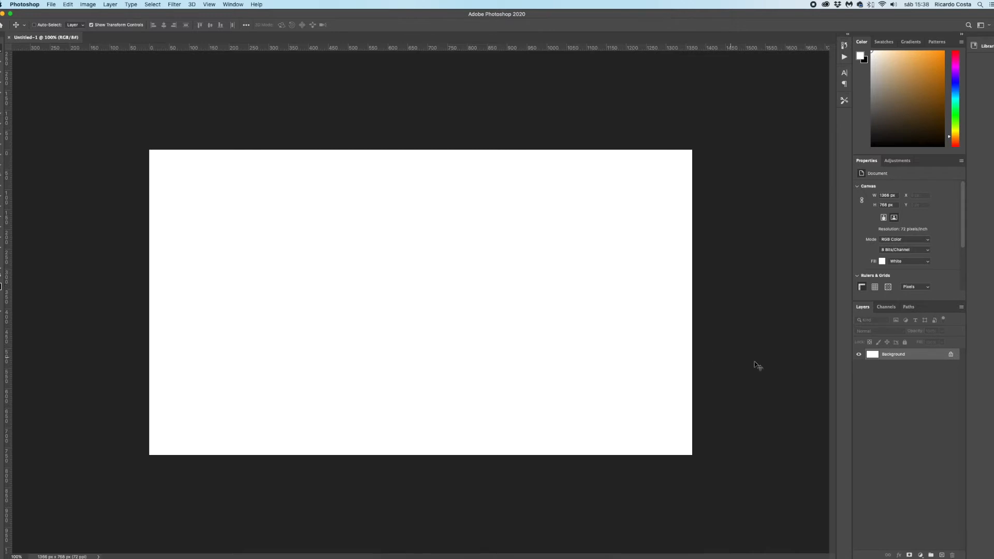
- Start converting the Background layer into a normal layer with a new name, and cancel the conversion
double_click(923, 355)
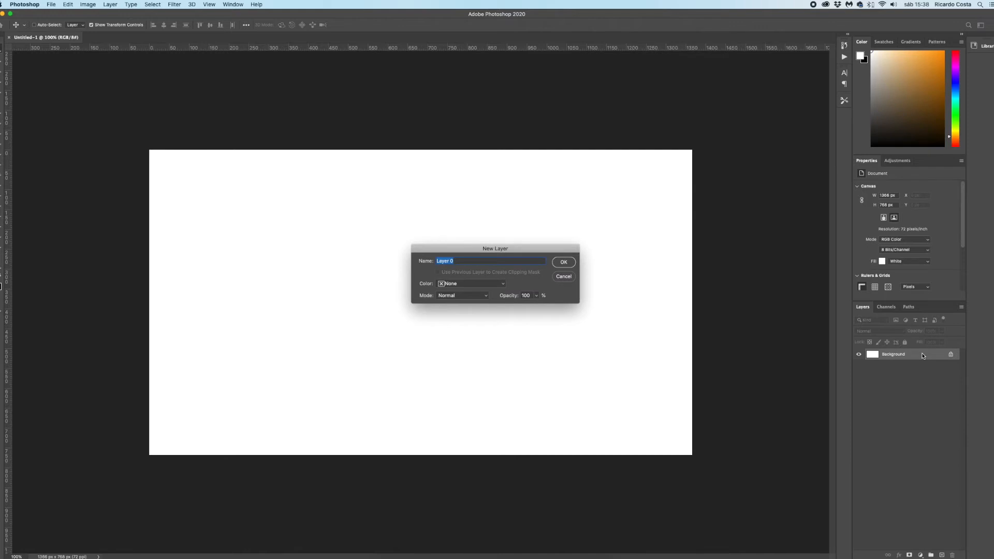
drag(466, 250, 428, 269)
click(467, 270)
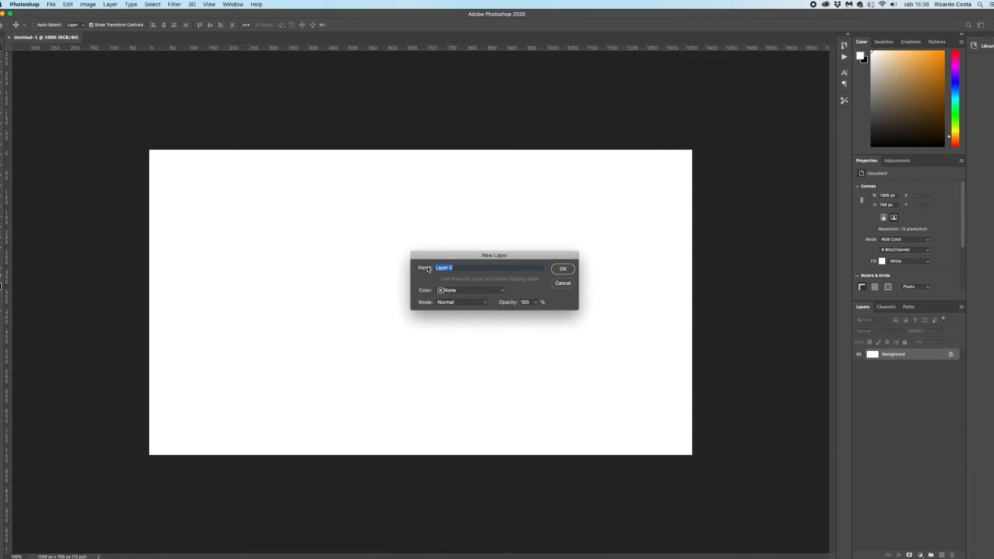
text(my lart)
click(570, 284)
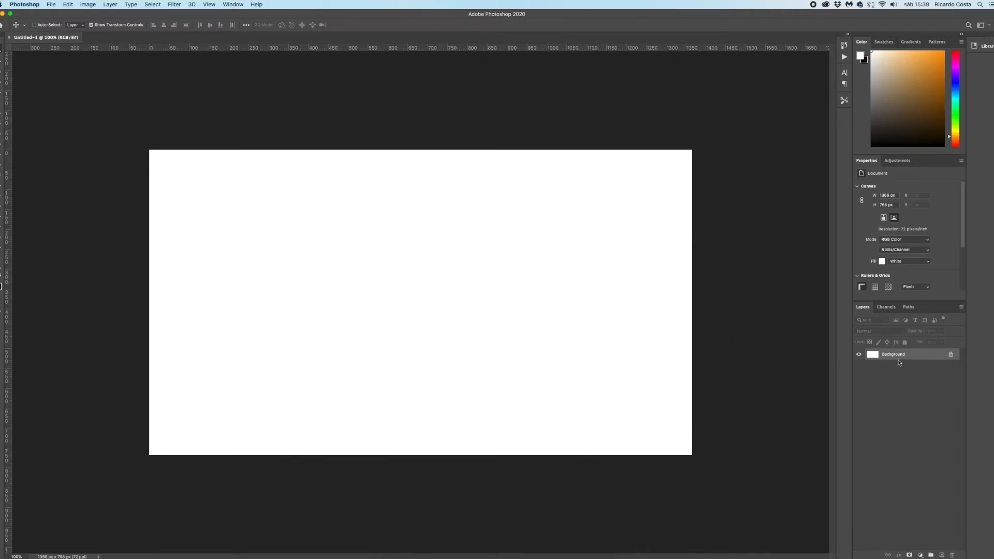
- Unlock the Background layer to make it a normal layer, and select that layer
click(952, 356)
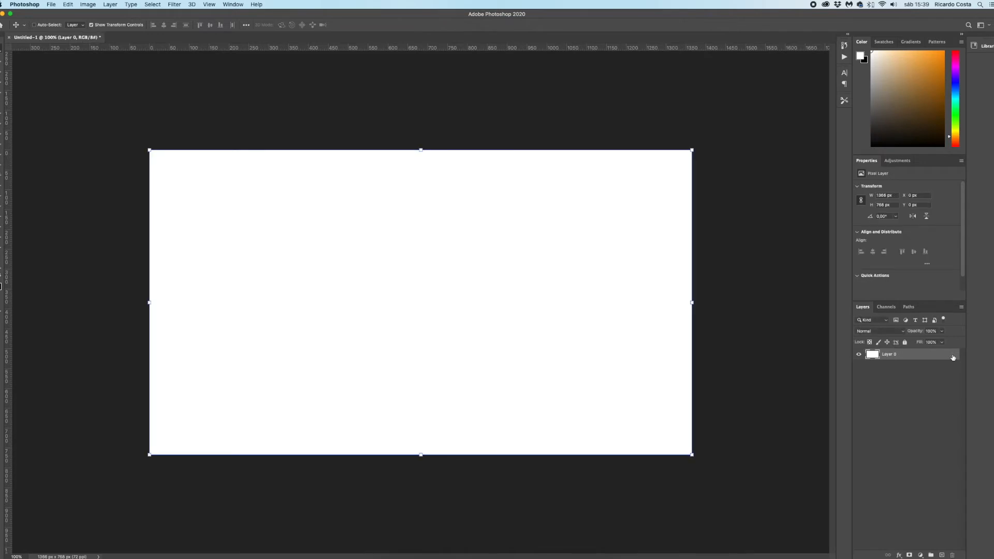
click(953, 367)
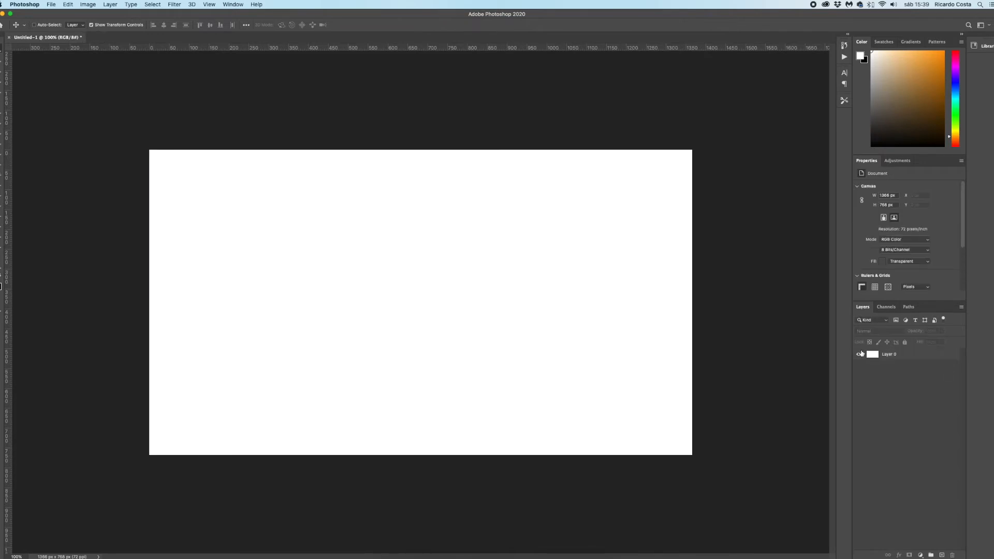
click(468, 287)
click(574, 183)
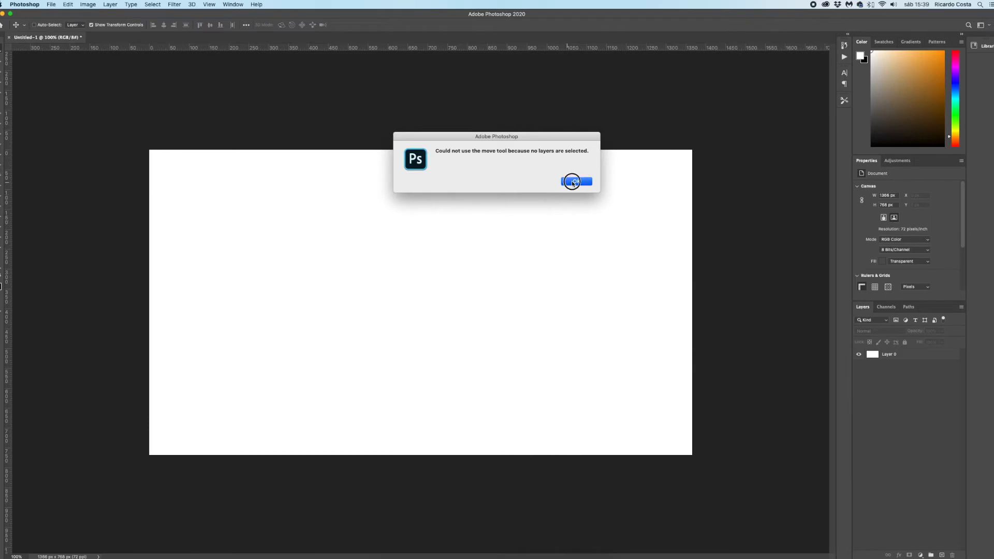
click(910, 357)
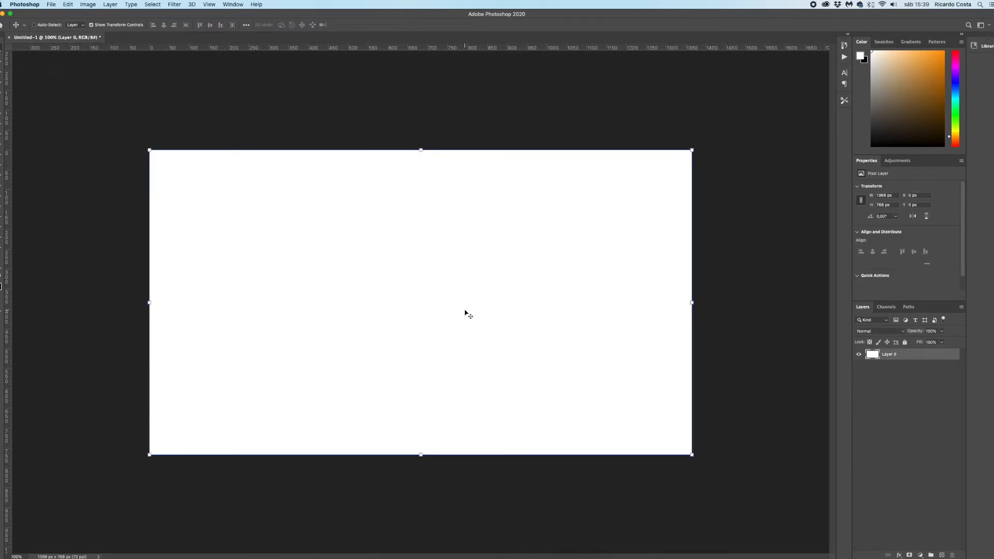
- Try to delete the document's only layer, Layer 0, and deselect it
drag(889, 356, 953, 555)
drag(891, 356, 954, 546)
drag(892, 357, 953, 553)
click(895, 397)
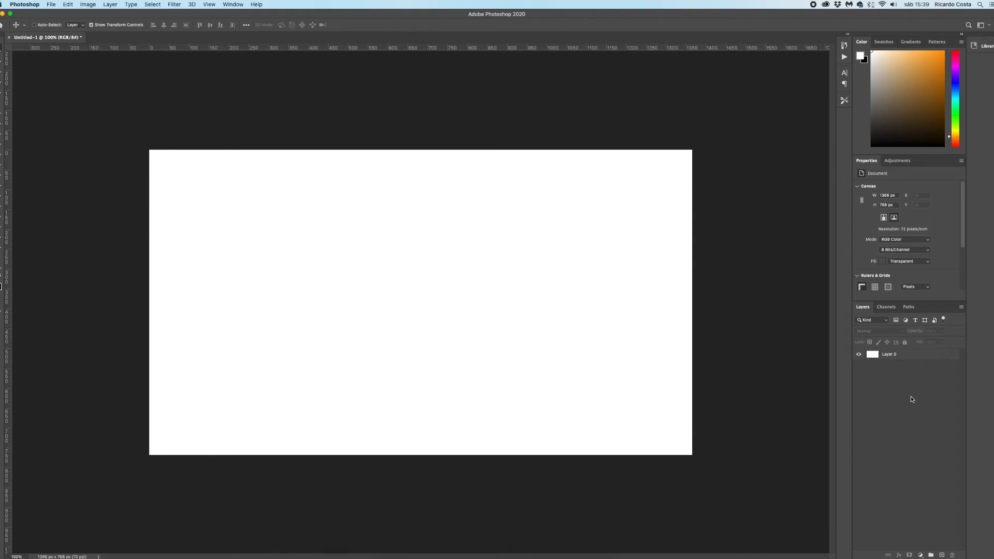
- Add a new empty layer and delete the white Layer 0 beneath it
click(942, 555)
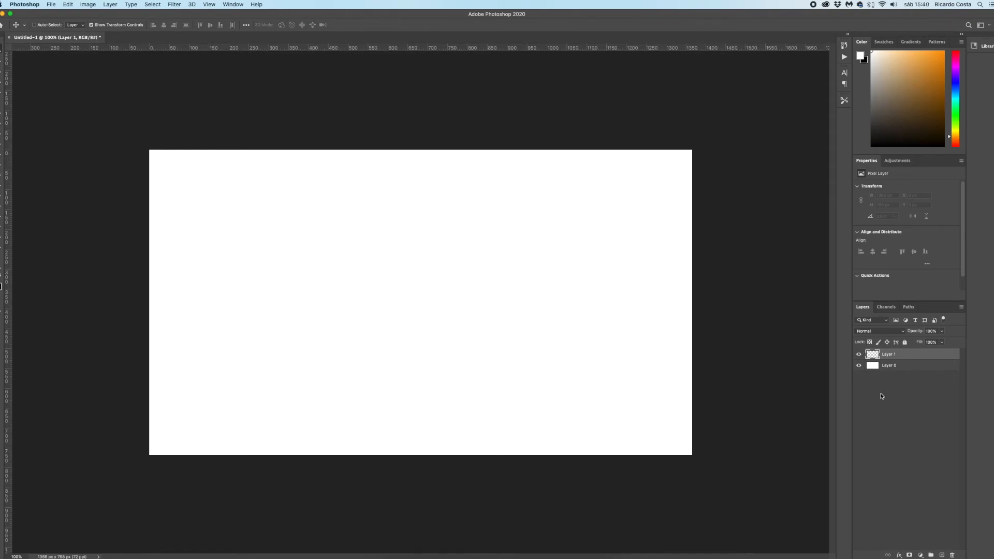
click(891, 366)
drag(894, 368, 952, 555)
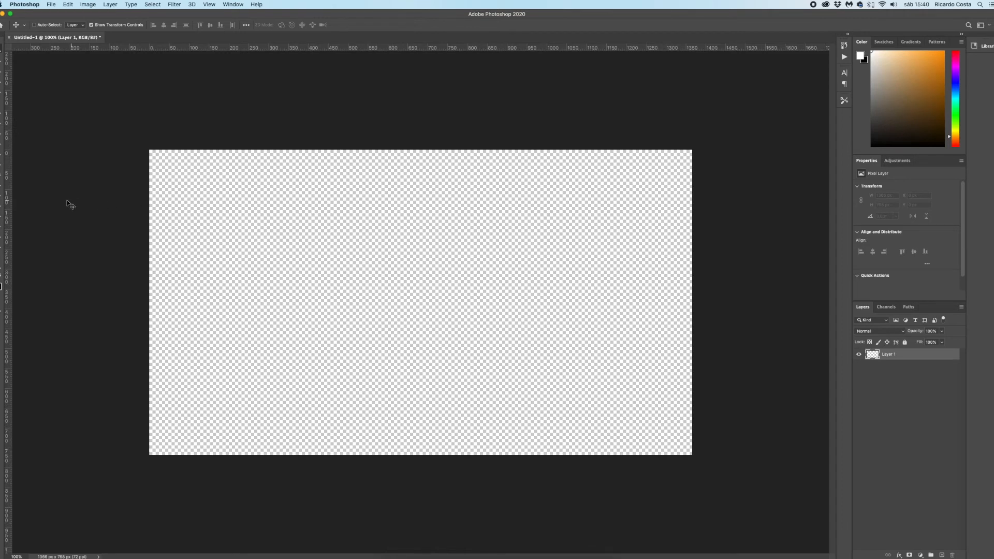
- Draw a white ellipse about 329 x 413 px in the canvas's left half and move it to about X 323, Y 103 px
click(2, 236)
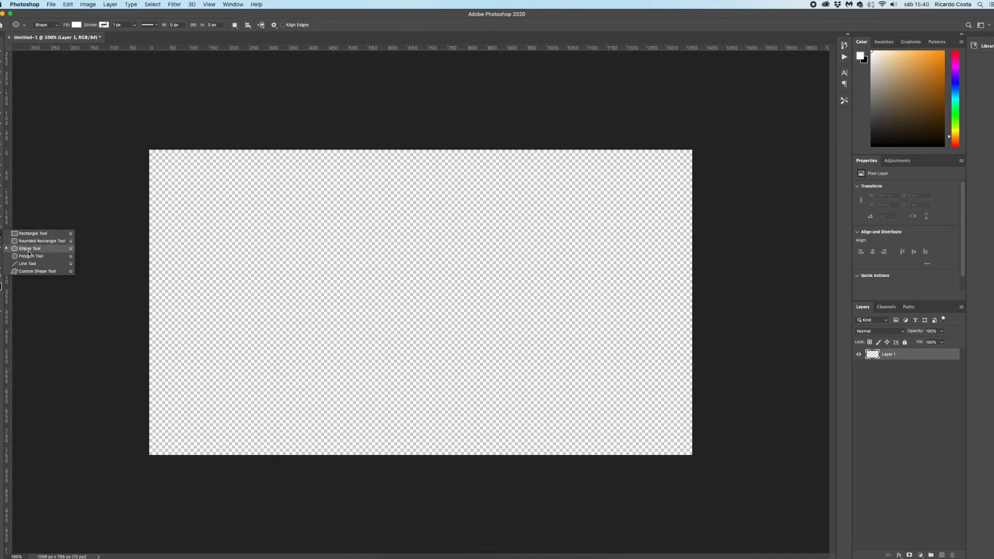
click(32, 249)
drag(269, 213, 399, 377)
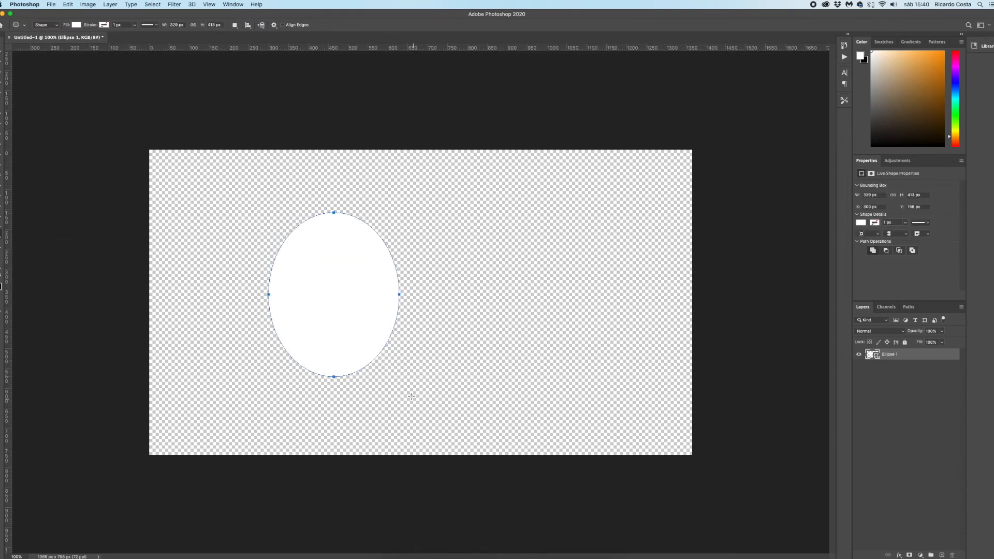
click(2, 46)
drag(331, 275, 339, 254)
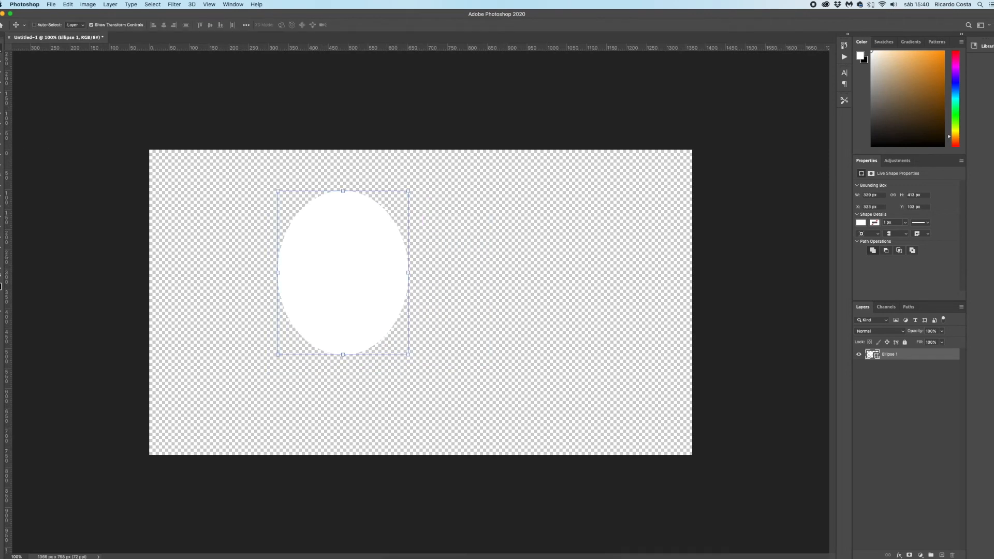
- Add the text "Hello" on its own type layer beside the ellipse
click(1, 286)
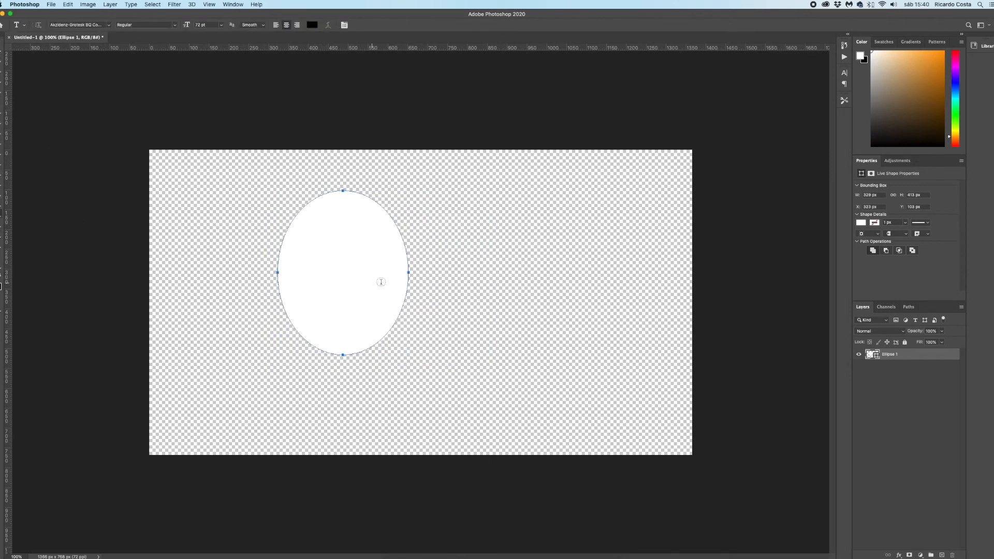
click(452, 302)
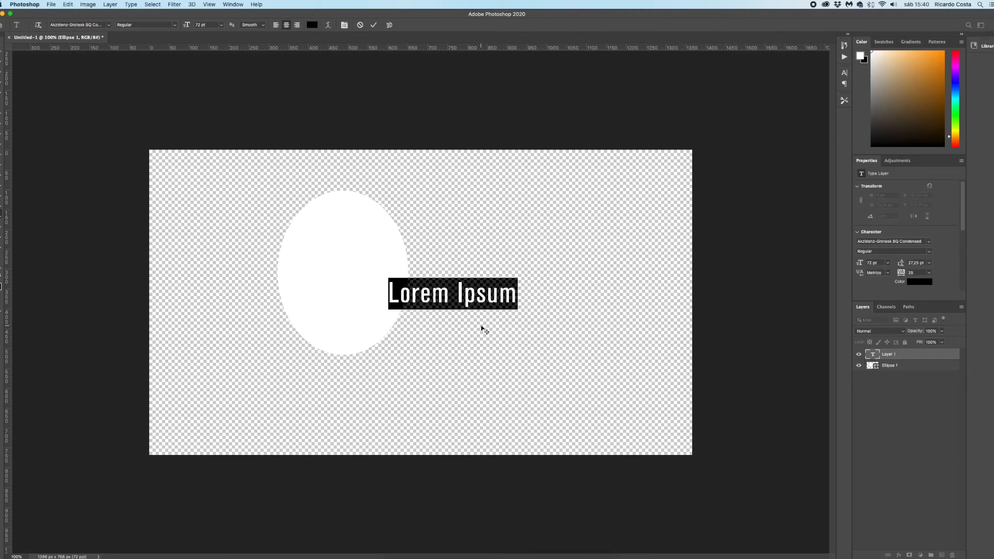
text(Hello)
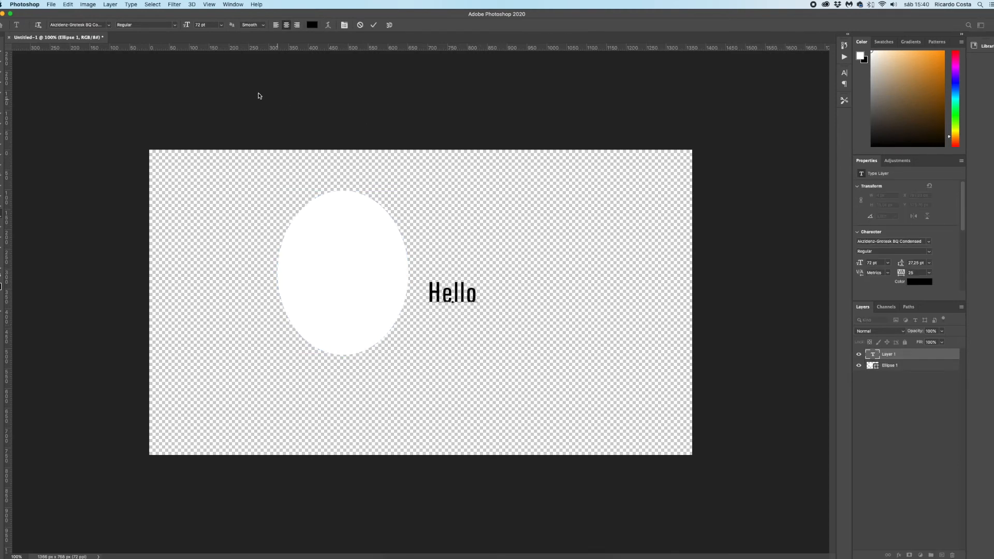
click(1, 48)
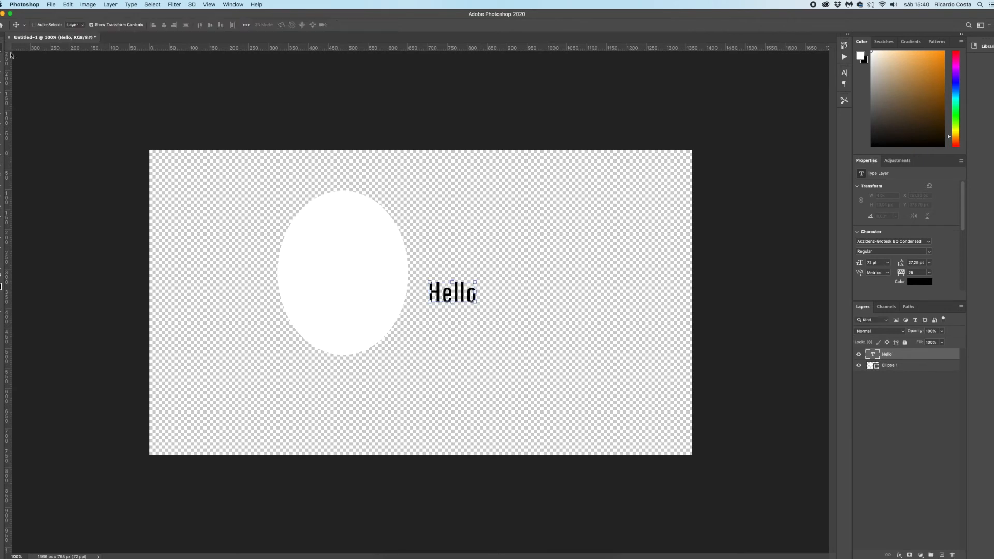
- Enlarge the Hello text to about 293 pt and place it over the lower half of the ellipse, keeping its layer selected
drag(477, 305, 661, 431)
drag(520, 358, 495, 346)
key(Return)
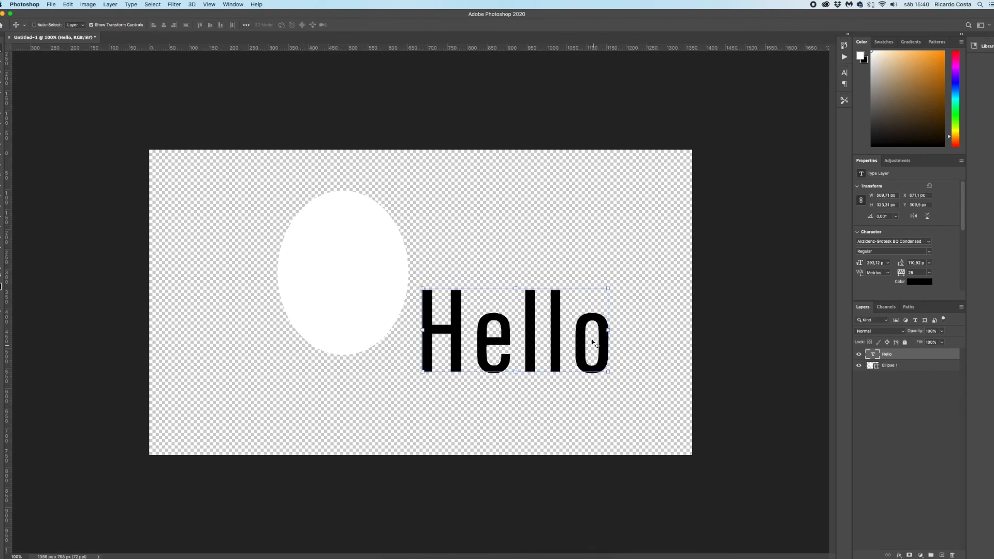
click(494, 361)
drag(464, 351, 288, 284)
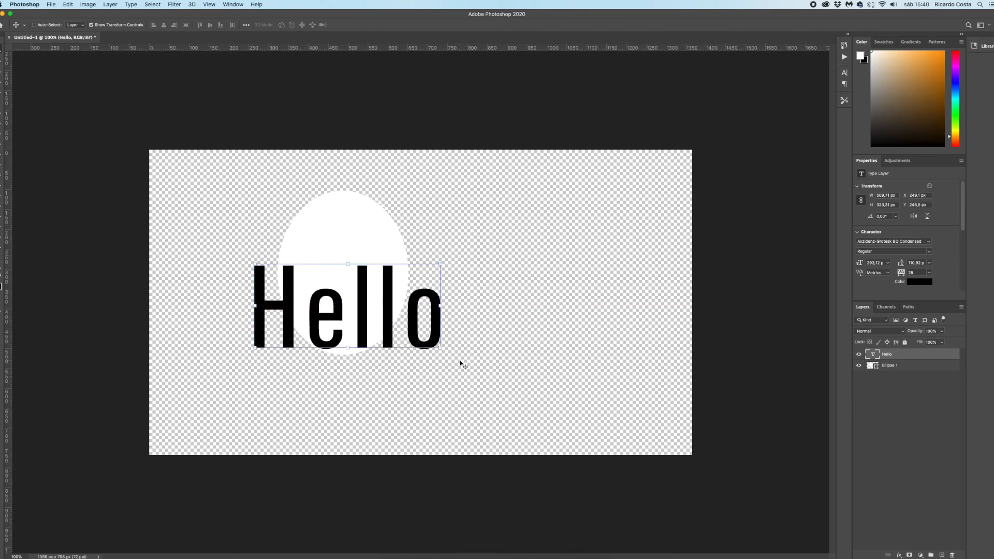
click(891, 366)
click(891, 355)
click(52, 5)
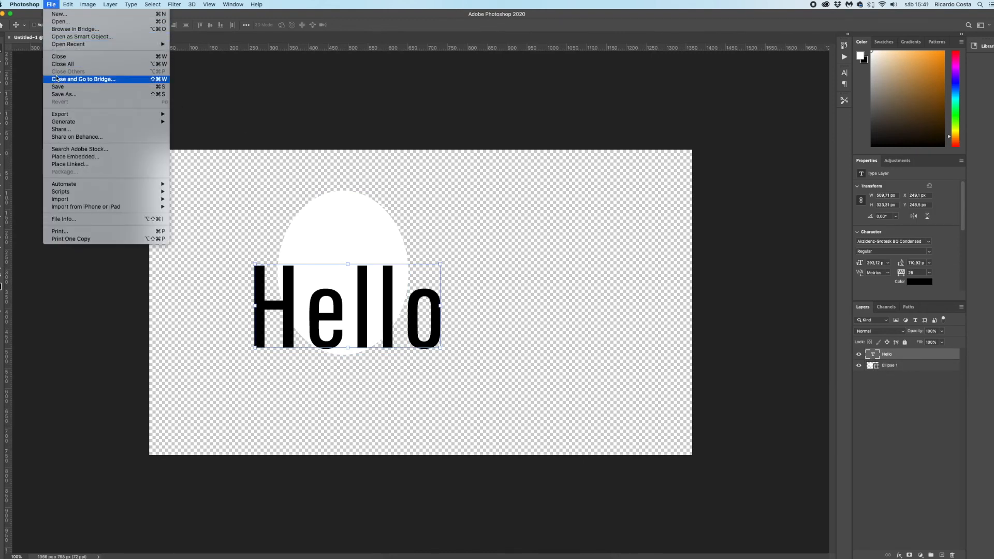
click(61, 95)
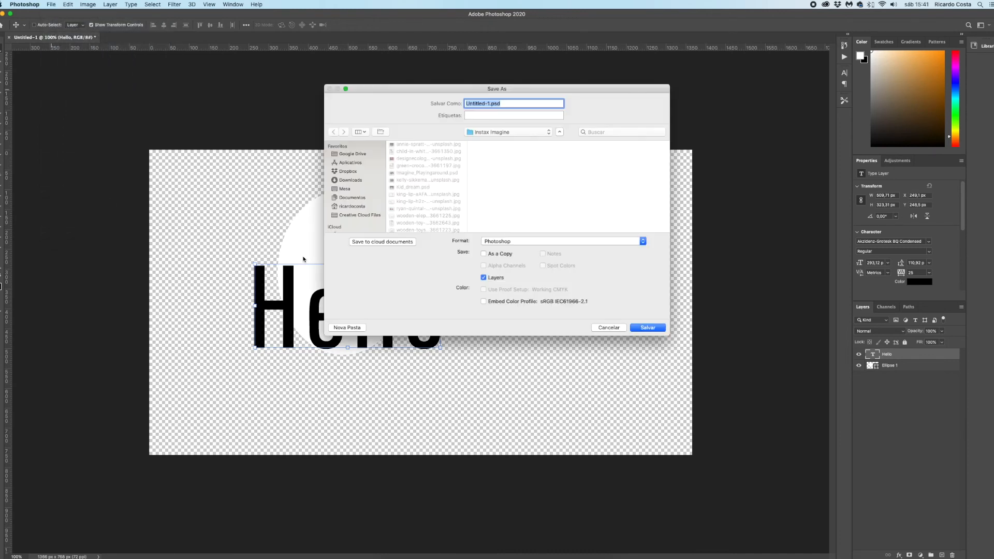
click(502, 242)
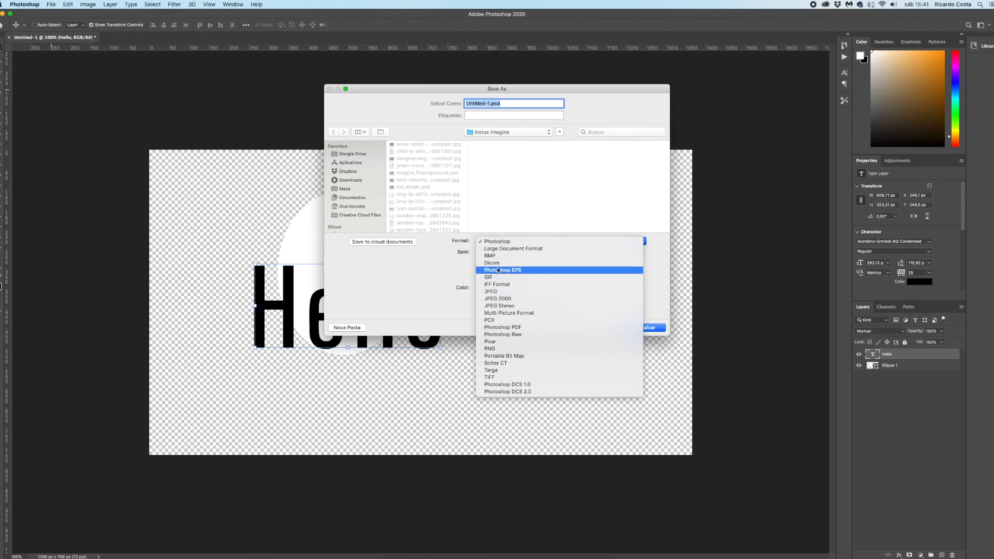
click(512, 348)
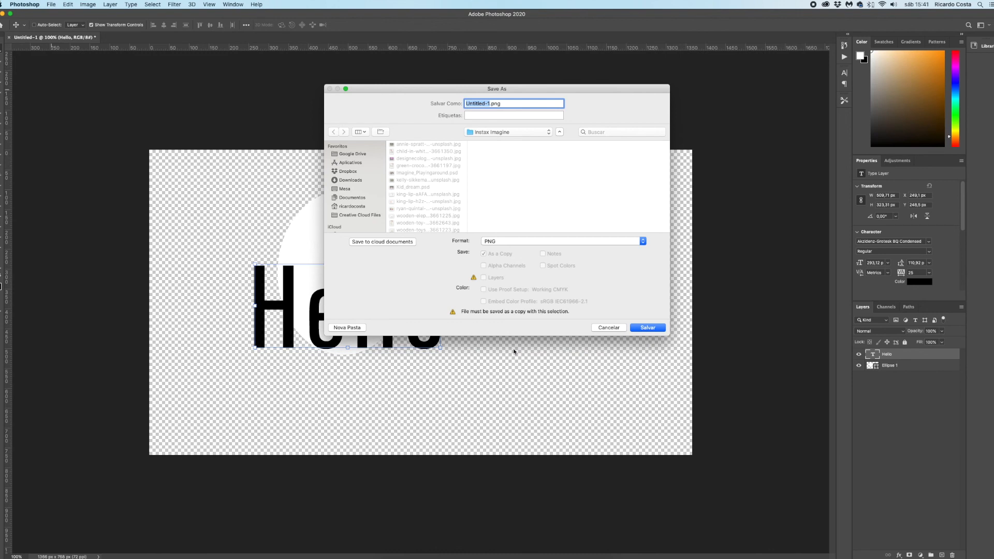
text(saved_transparency)
click(610, 330)
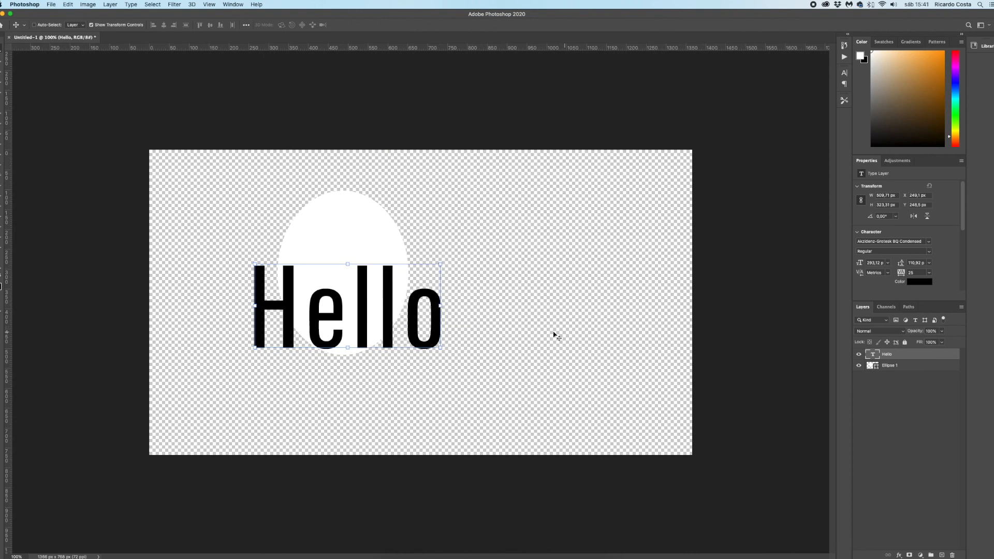
- Move the Hello text up across the middle of the ellipse and place a duplicate of it below
drag(390, 303, 390, 258)
alt+drag(390, 267, 400, 378)
- Replace the duplicated text's wording with "thanks for watching" and set its font size to 100 pt
double_click(400, 379)
text(thanks for watching)
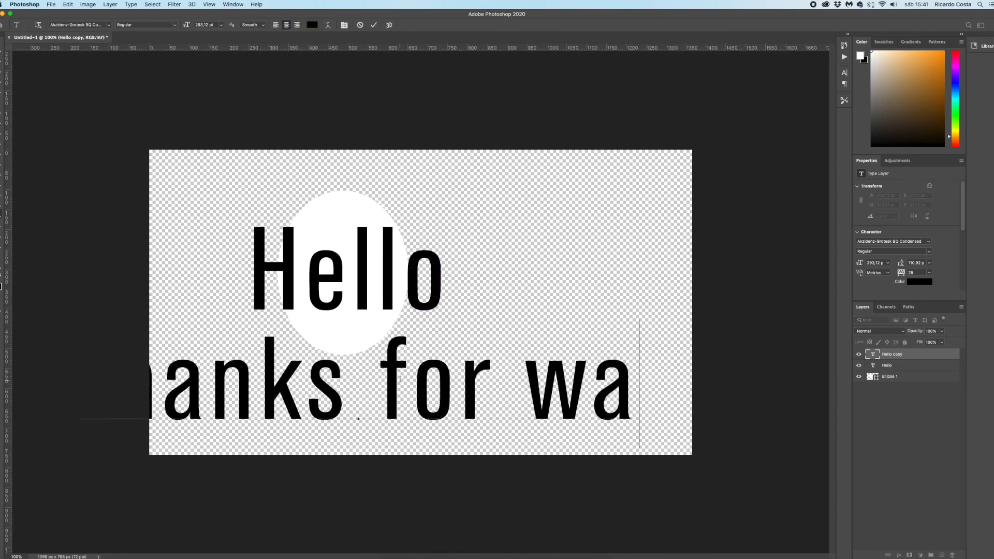
key(super+a)
double_click(213, 25)
text(100)
key(Return)
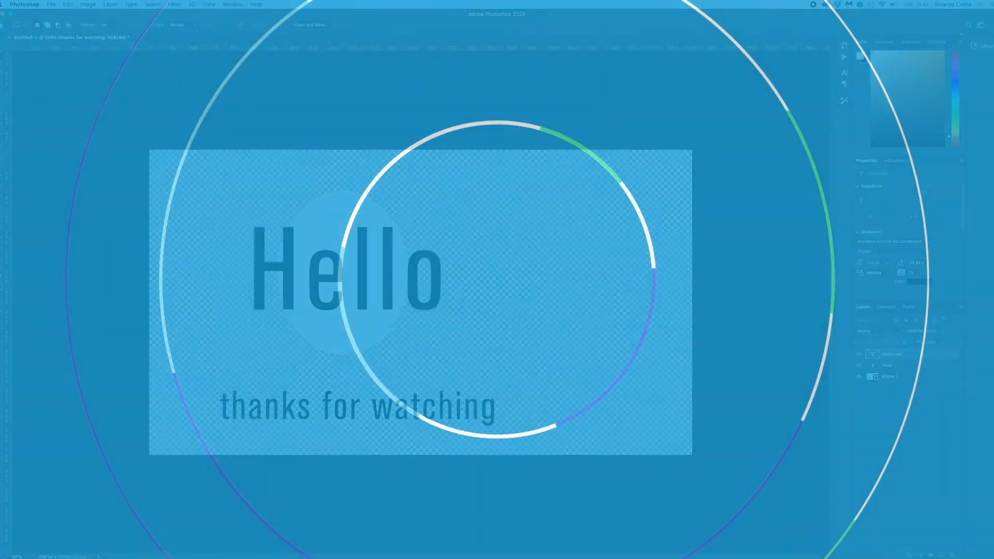